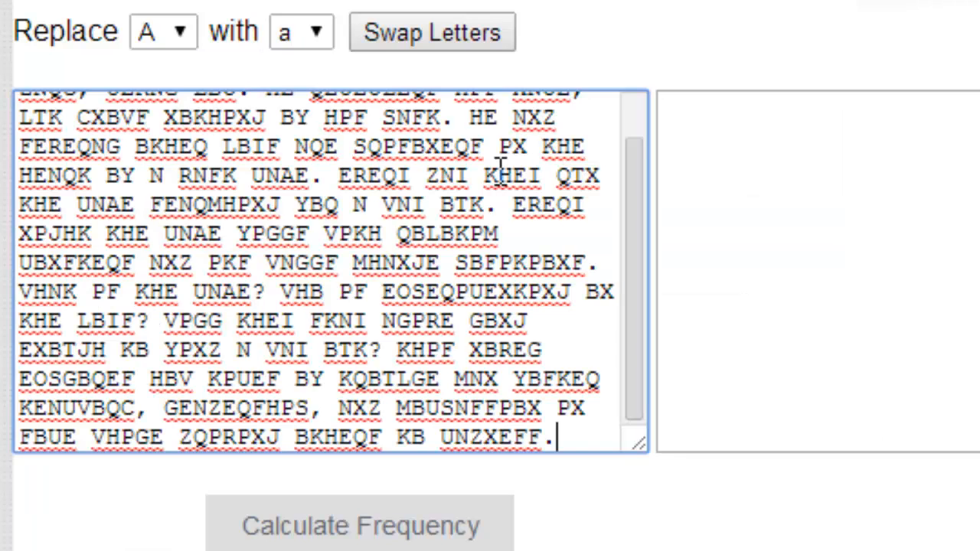
- Calculate the letter frequencies of the ciphertext and order the chart by Frequency
left_click(498, 528)
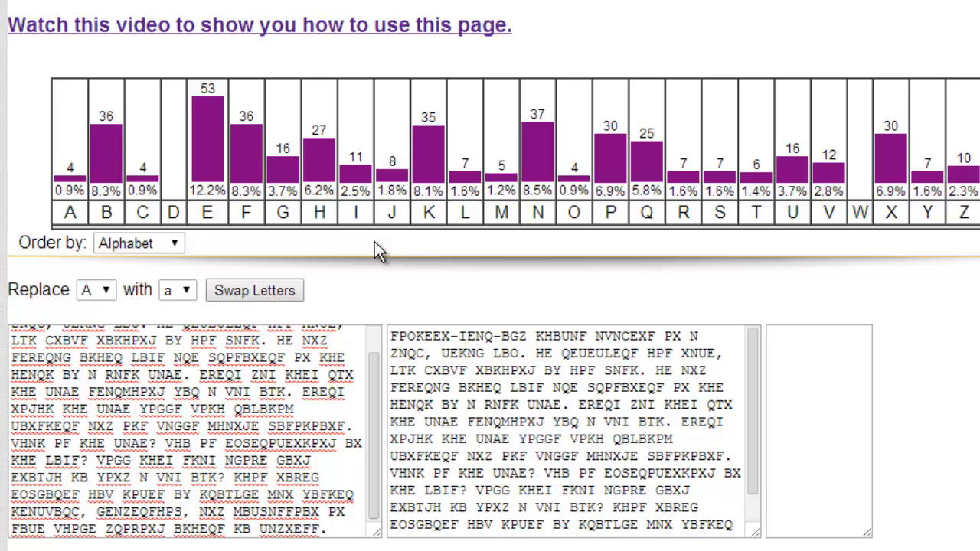
left_click(160, 241)
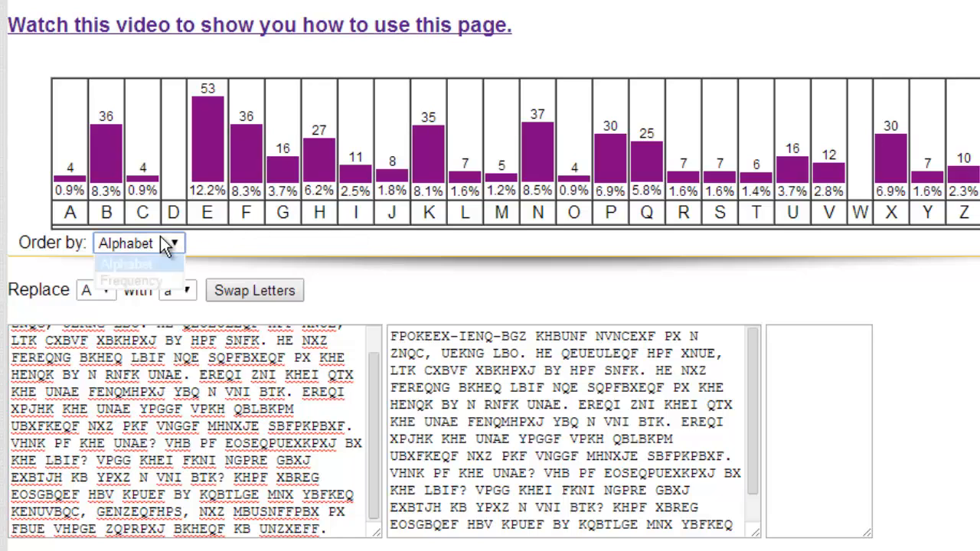
left_click(157, 283)
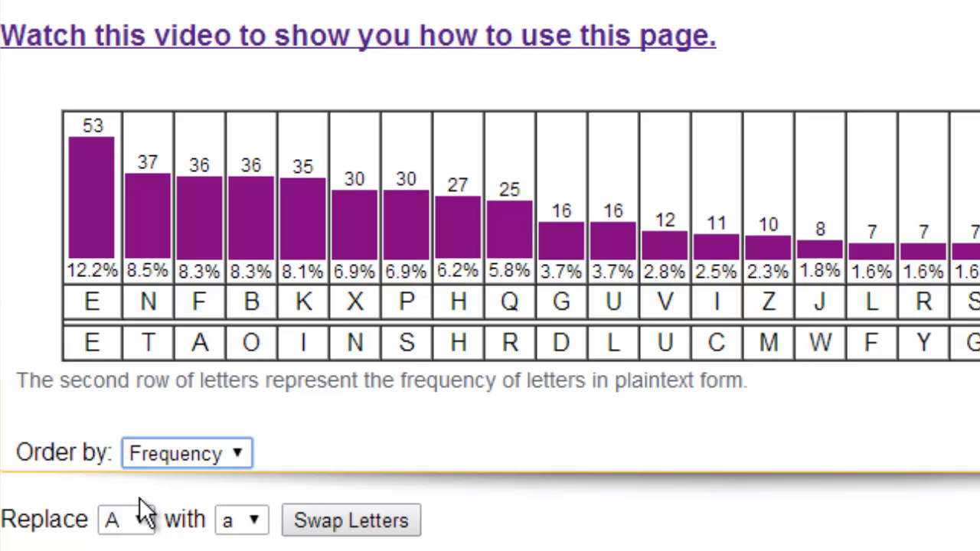
- Replace ciphertext letter E with plaintext letter e
left_click(138, 527)
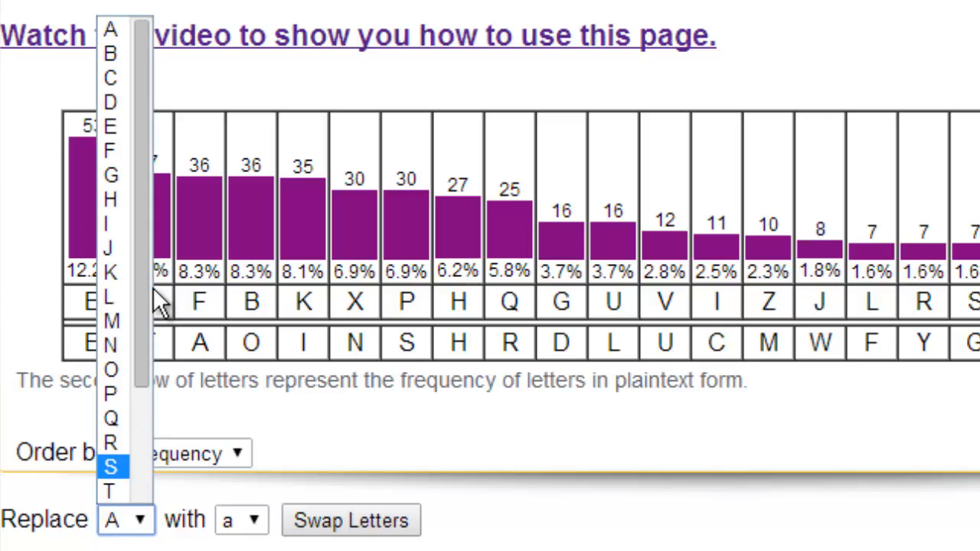
left_click_drag(143, 306, 145, 268)
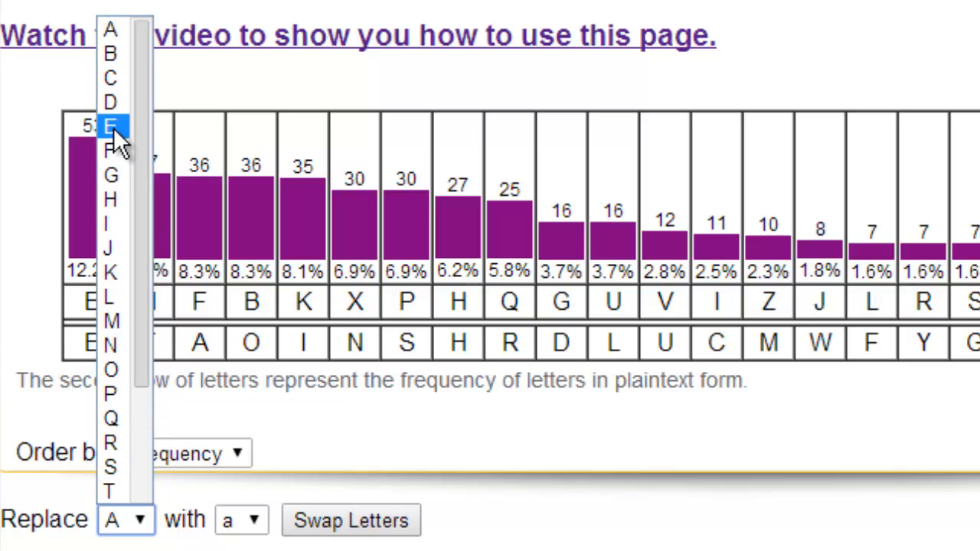
left_click(113, 127)
left_click(253, 521)
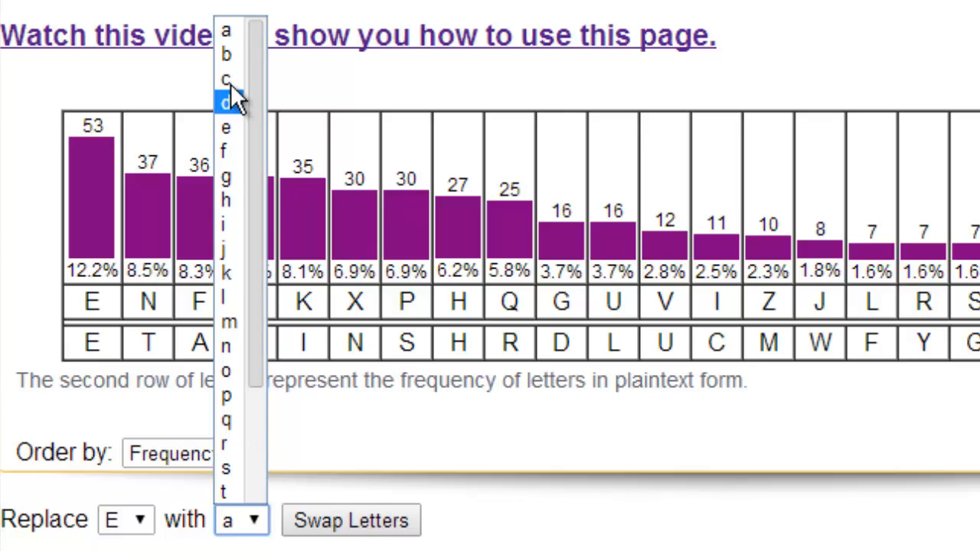
left_click(228, 127)
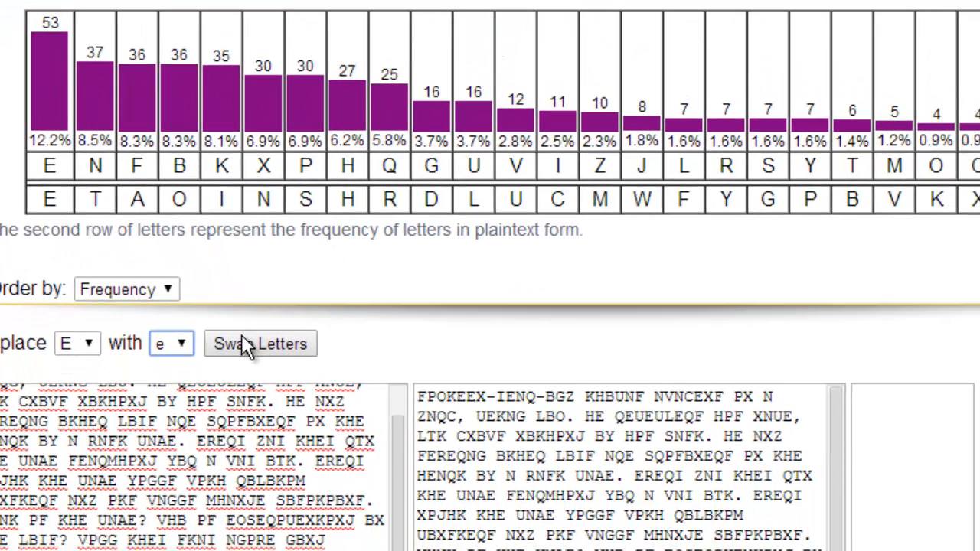
left_click(243, 341)
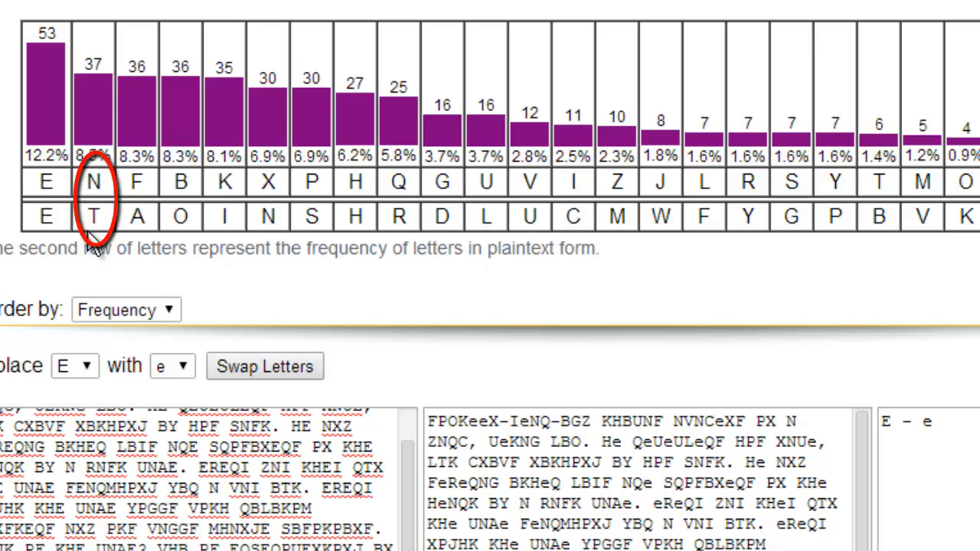
- Try replacing ciphertext letter N with plaintext letter t
left_click(83, 365)
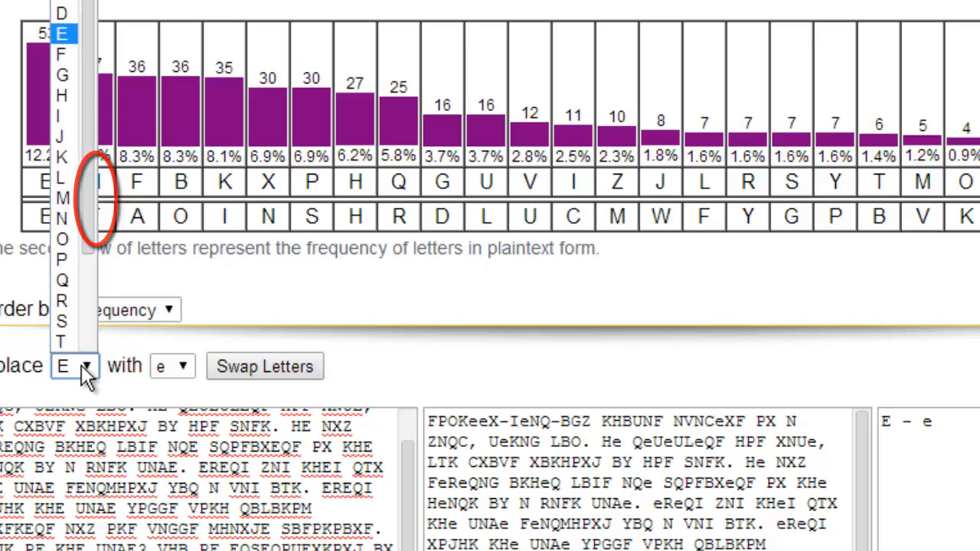
left_click(77, 216)
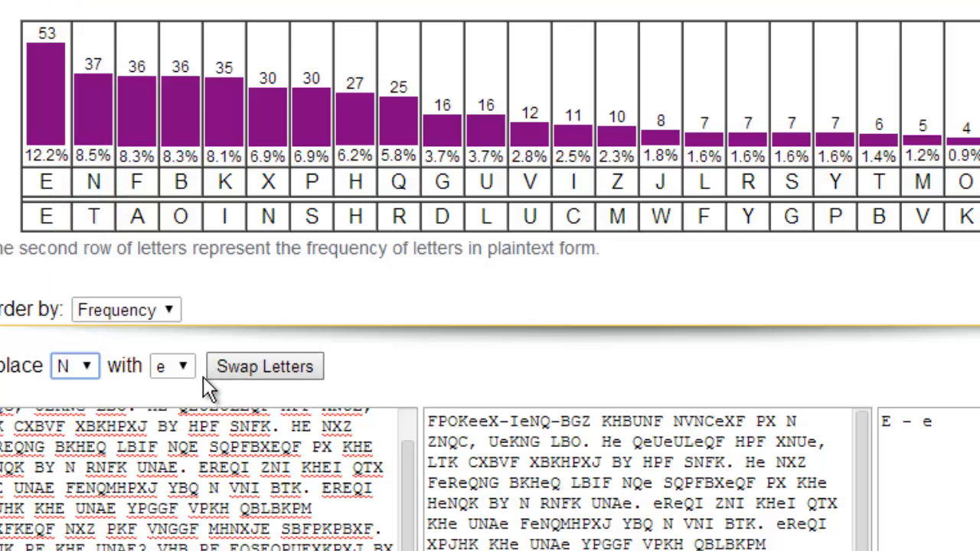
left_click(174, 346)
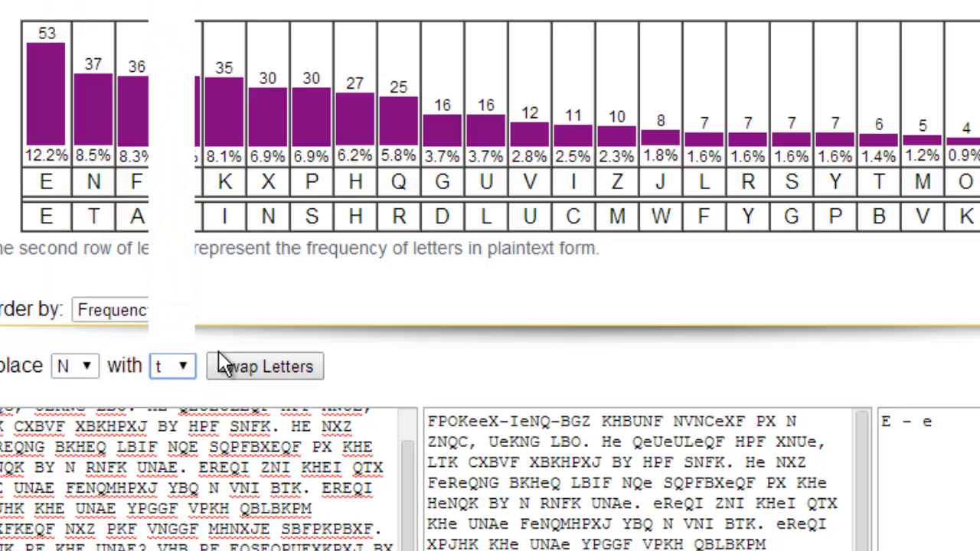
left_click(230, 368)
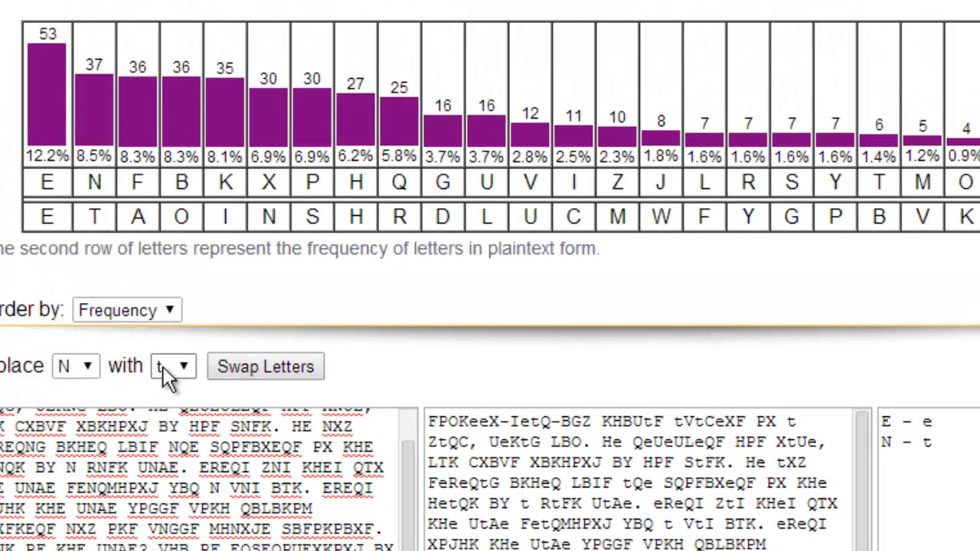
- Revert the substitution of N with t
left_click(175, 368)
left_click(183, 369)
left_click(230, 367)
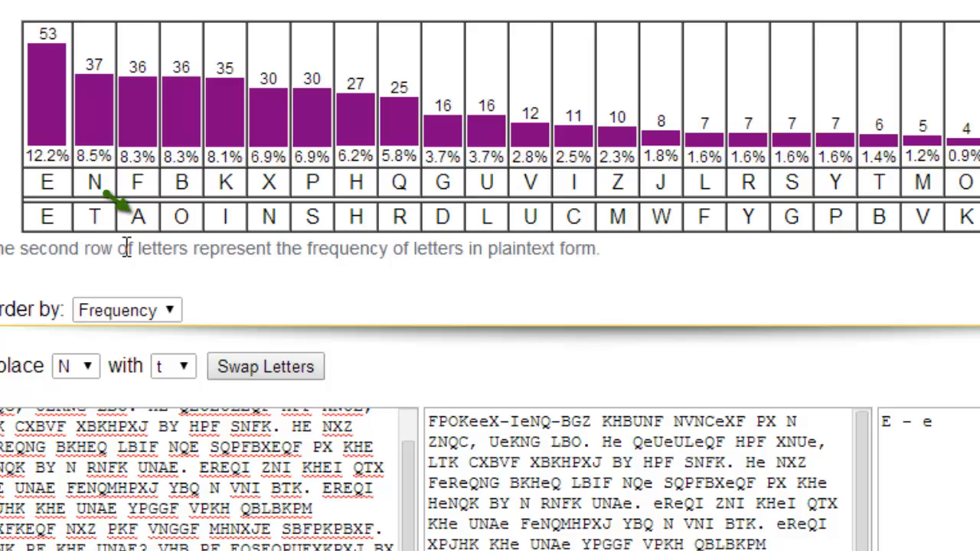
- Replace ciphertext letter N with plaintext letter a
left_click(89, 367)
left_click(169, 361)
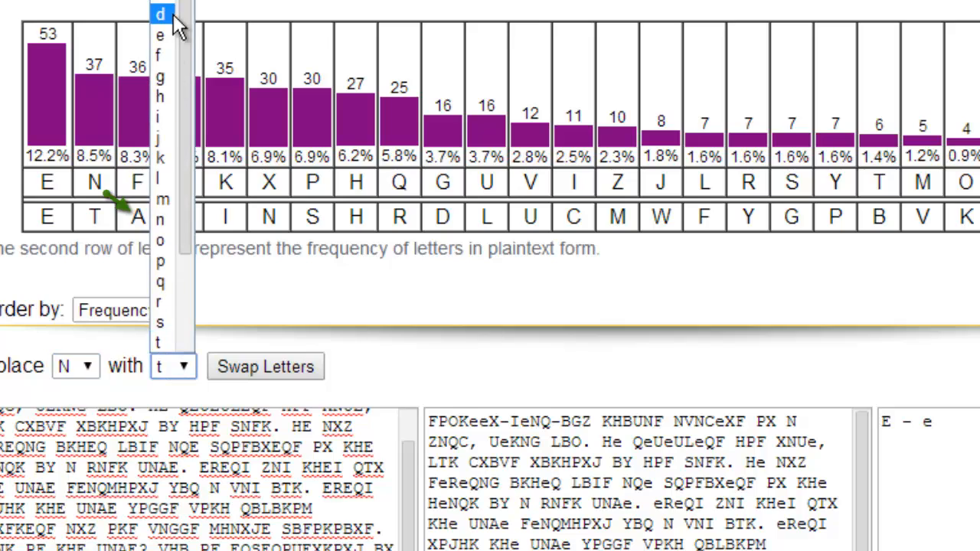
left_click(173, 1)
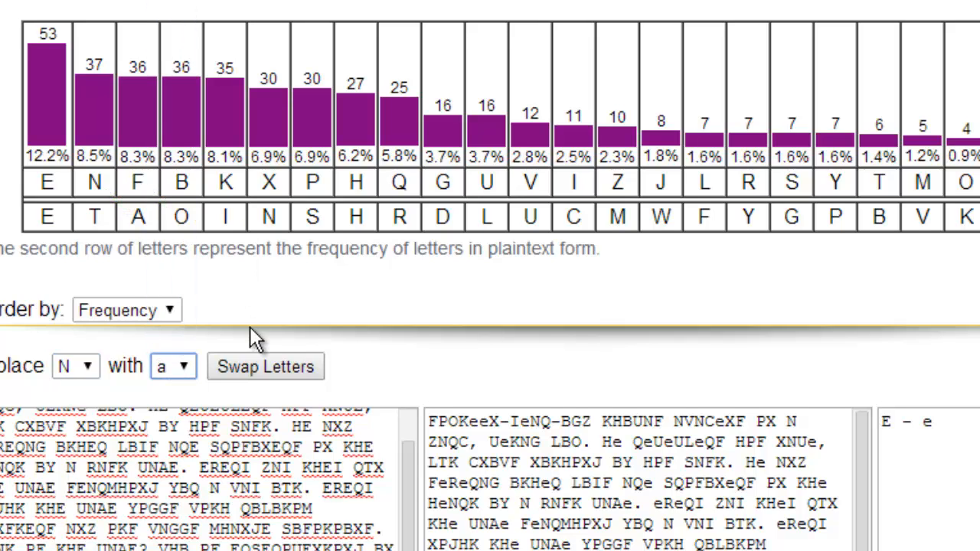
left_click(268, 364)
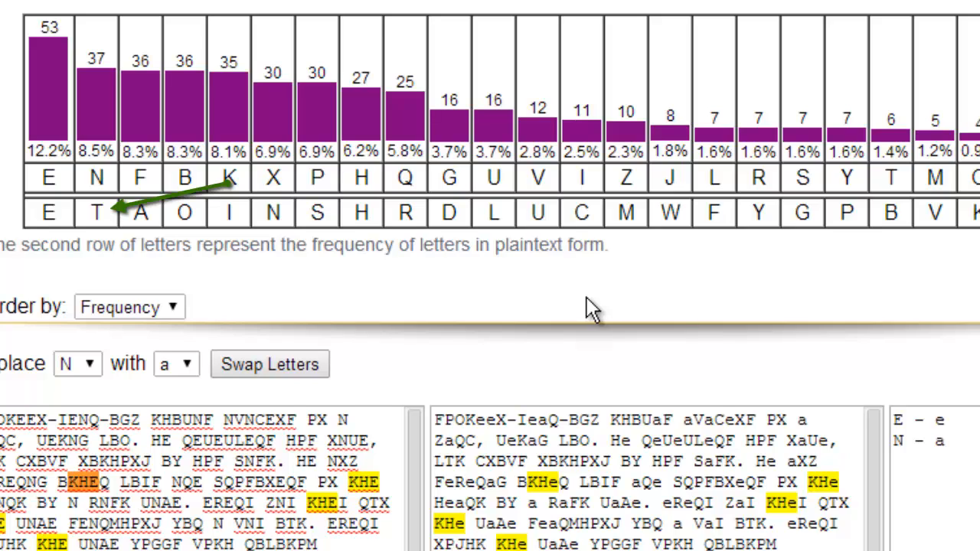
- Replace ciphertext letter K with plaintext letter t
left_click(88, 367)
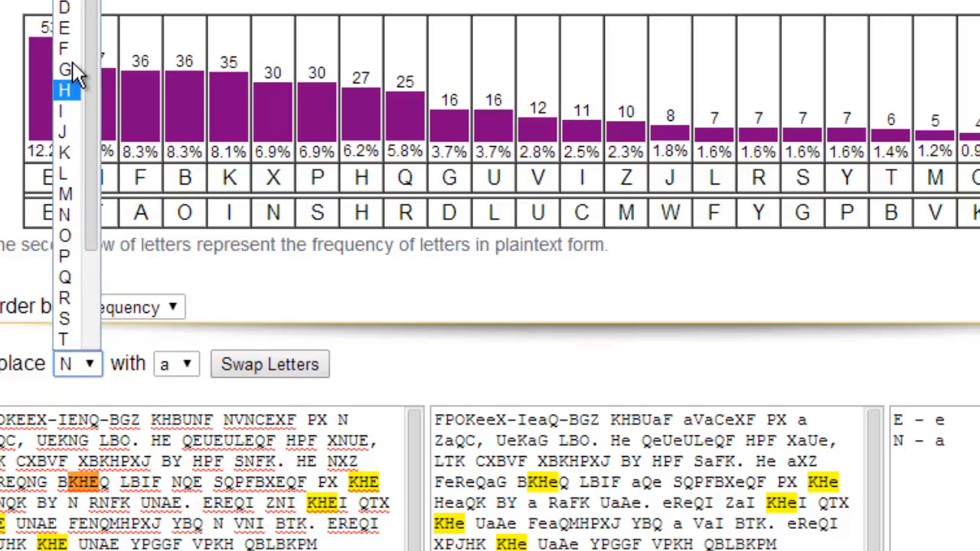
left_click(72, 151)
left_click(168, 372)
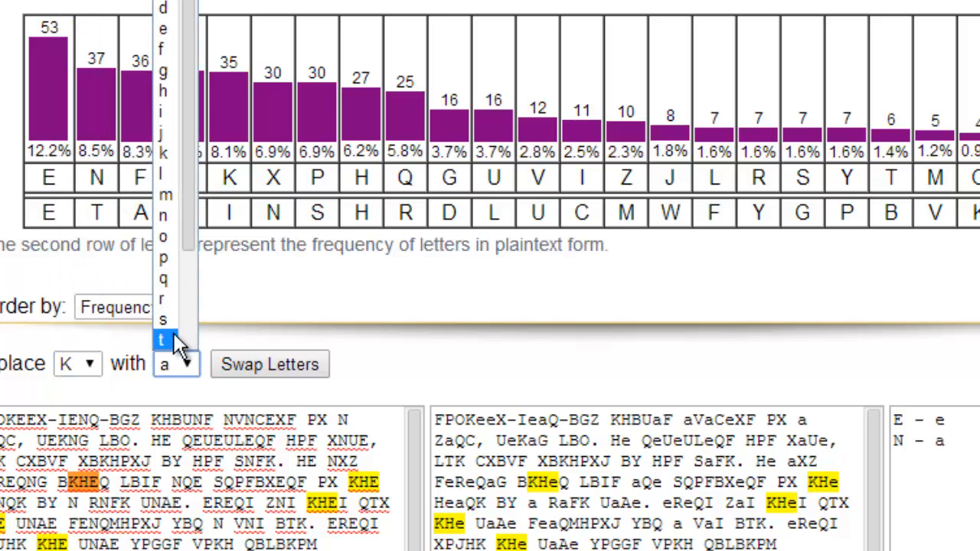
left_click(178, 341)
left_click(226, 364)
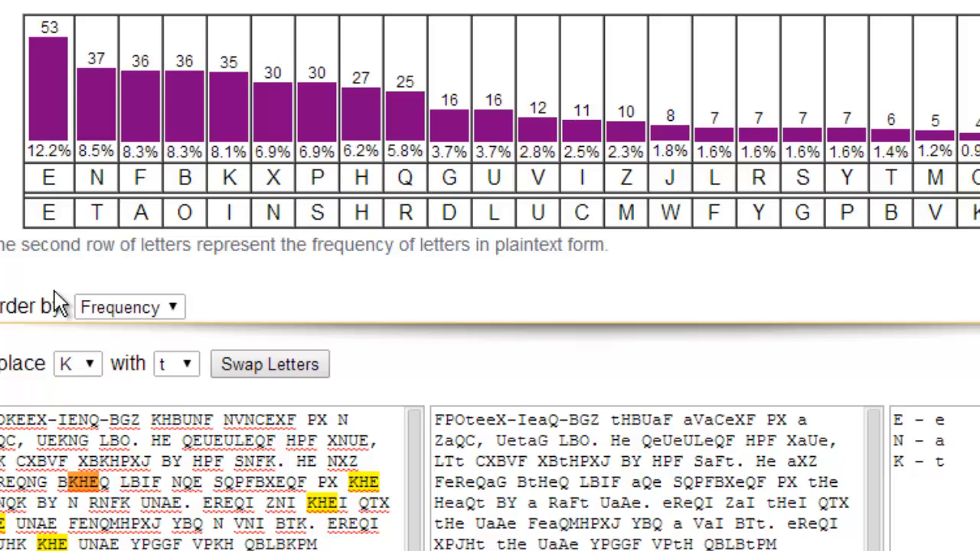
- Substitute ciphertext letters H, I, X and Z with h, m, n and d respectively
left_click(67, 364)
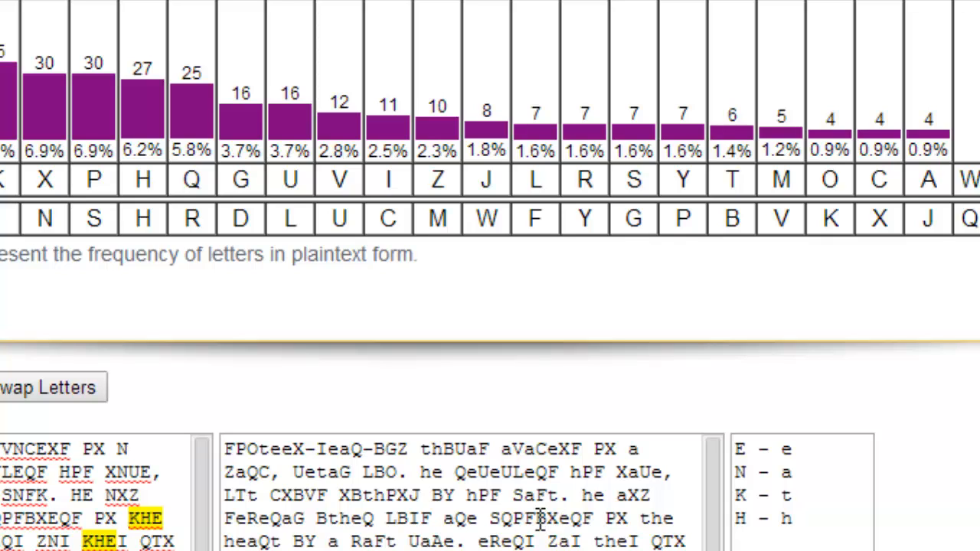
left_click(86, 395)
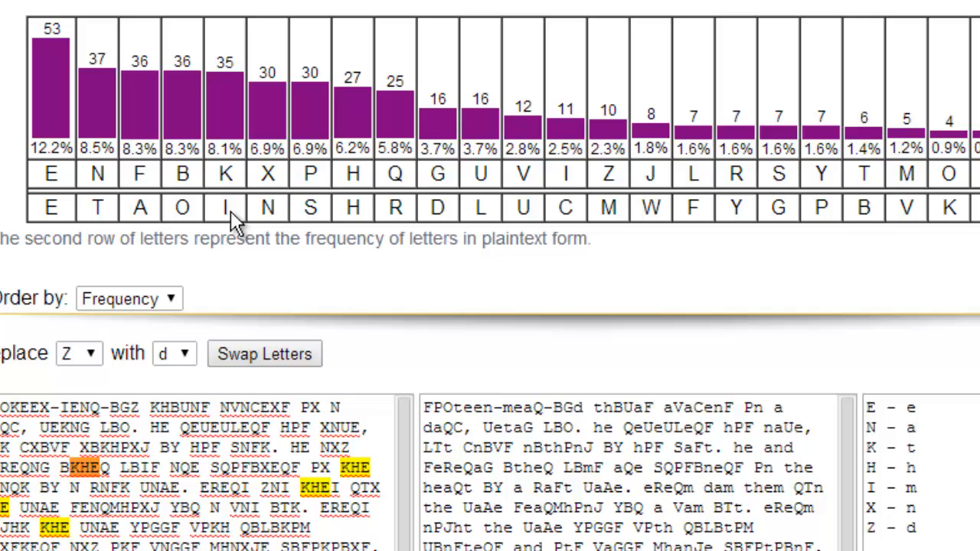
- Replace ciphertext letter P with plaintext letter i
left_click(86, 353)
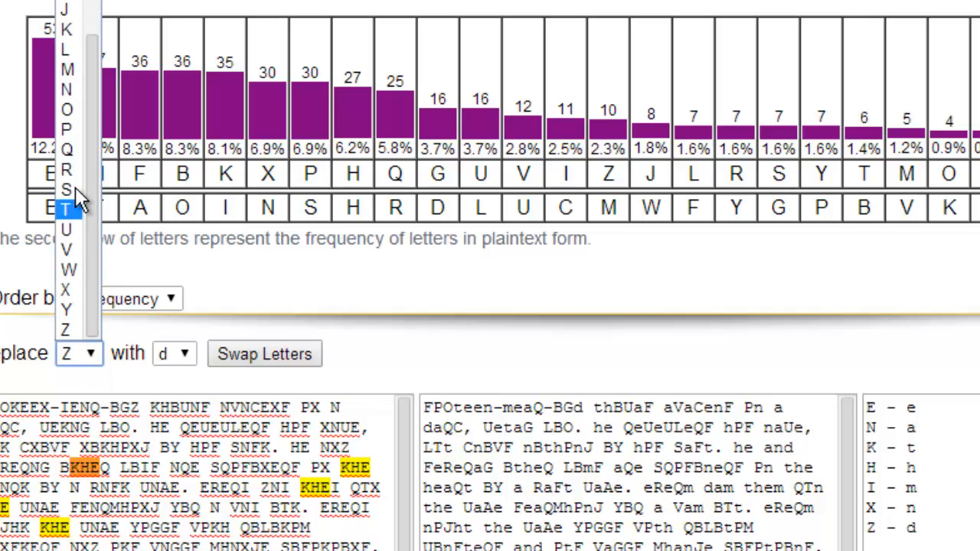
left_click(66, 129)
left_click(178, 353)
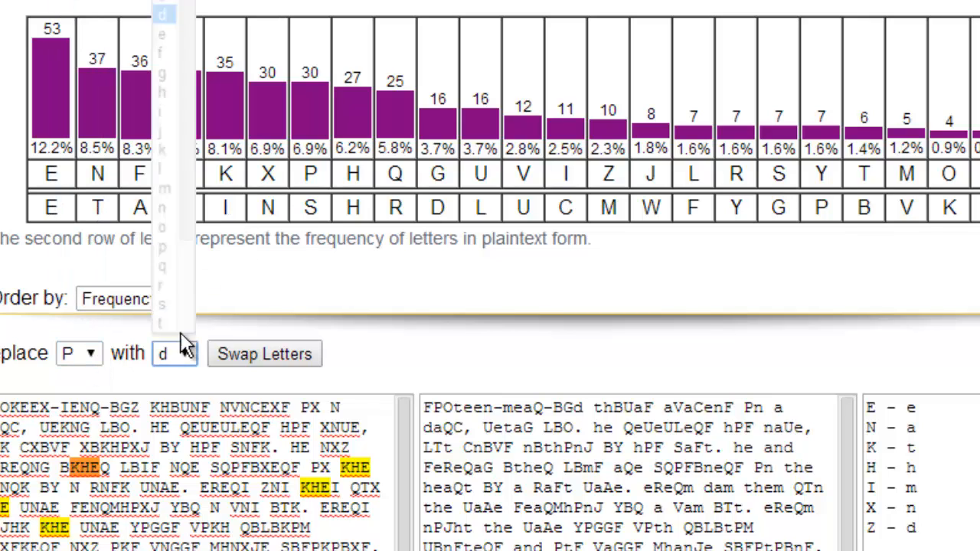
left_click(176, 101)
left_click(264, 354)
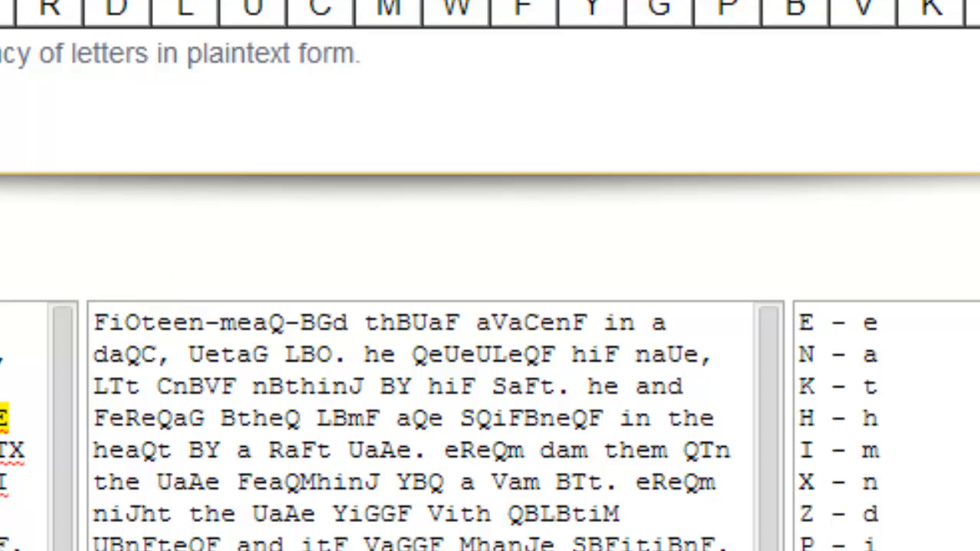
- Replace ciphertext letter F with s and O with x to form the opening word "sixteen"
type("si")
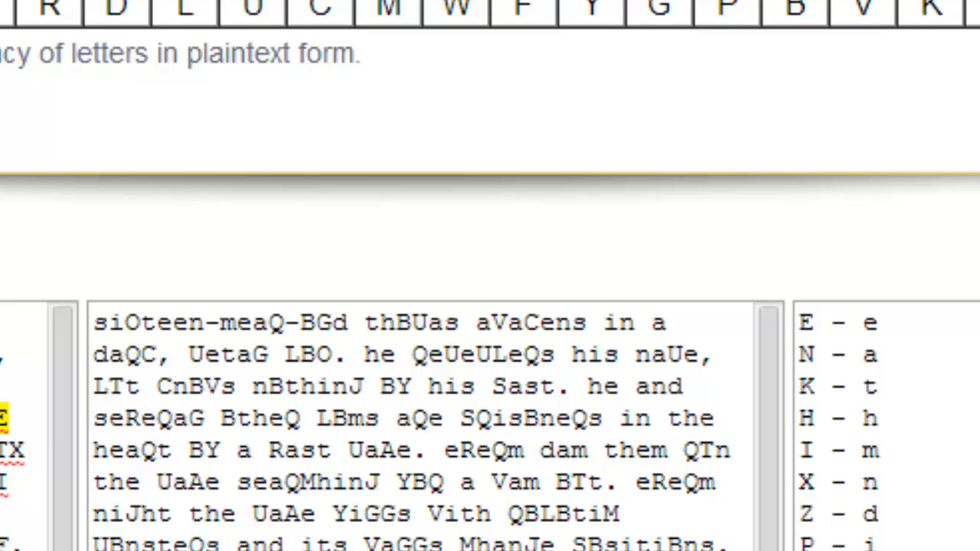
type("x")
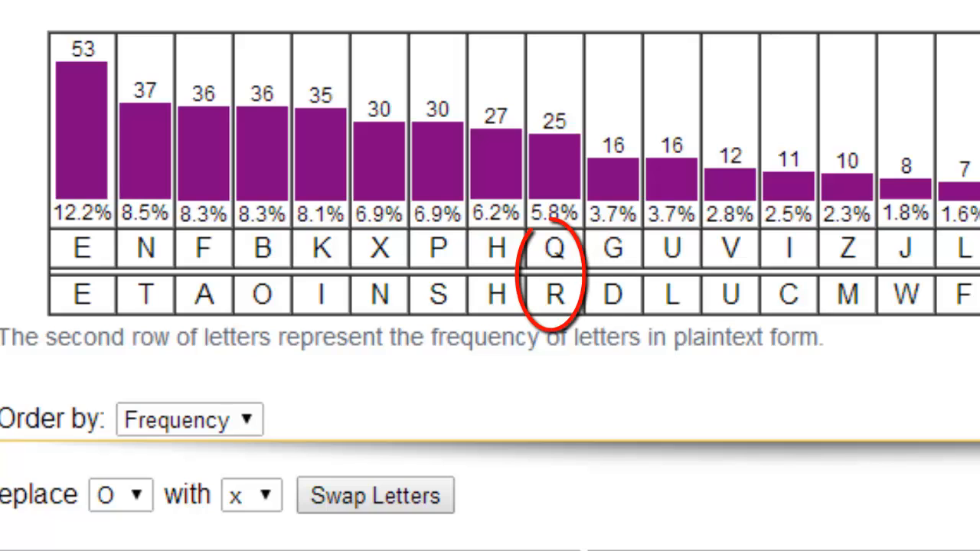
- Replace ciphertext letter Q with plaintext letter r
left_click(131, 491)
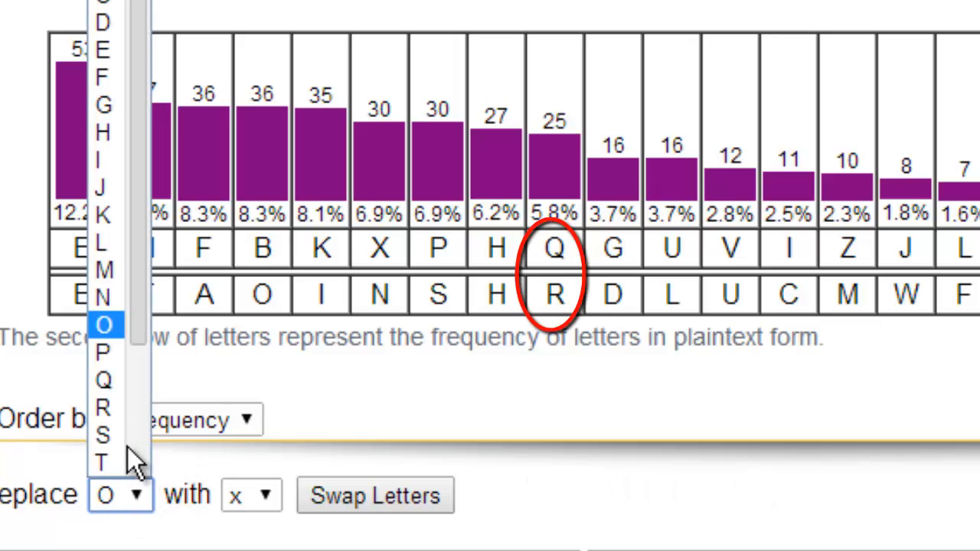
left_click(107, 380)
left_click(254, 496)
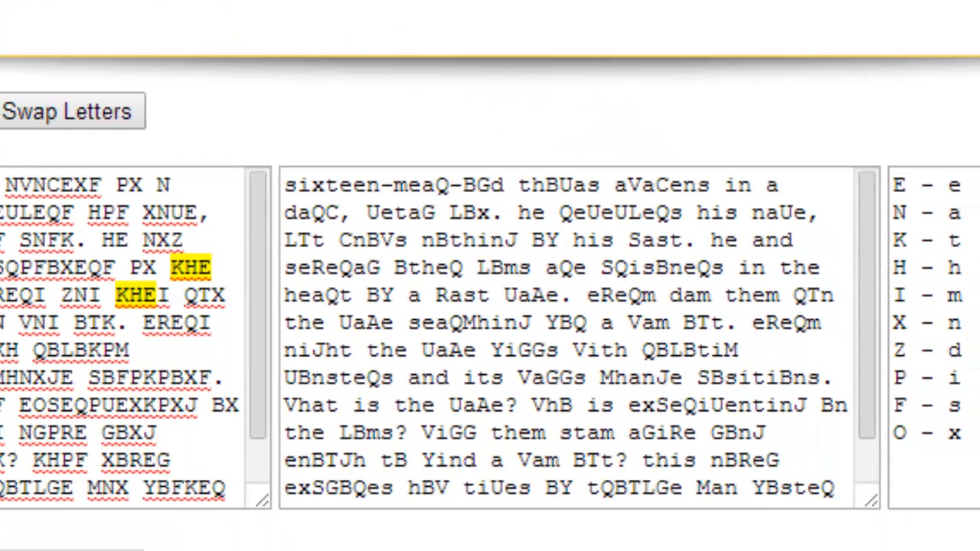
left_click(26, 123)
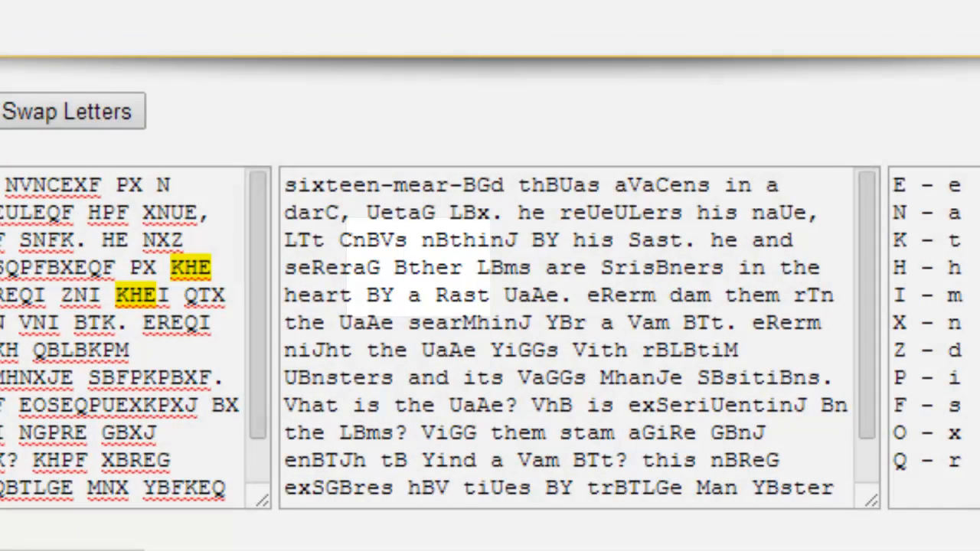
- Substitute ciphertext letters B, L and C with o, b and k respectively
left_click(45, 111)
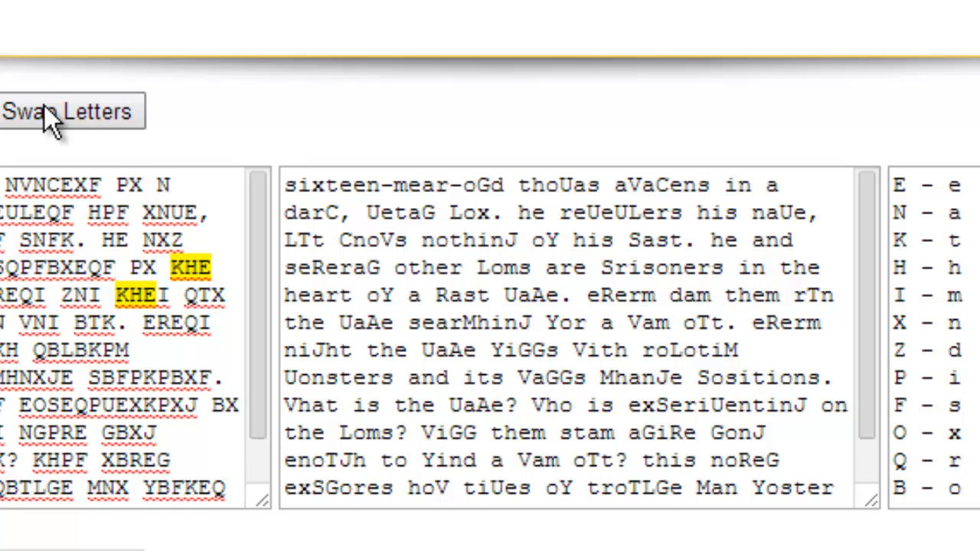
left_click(106, 111)
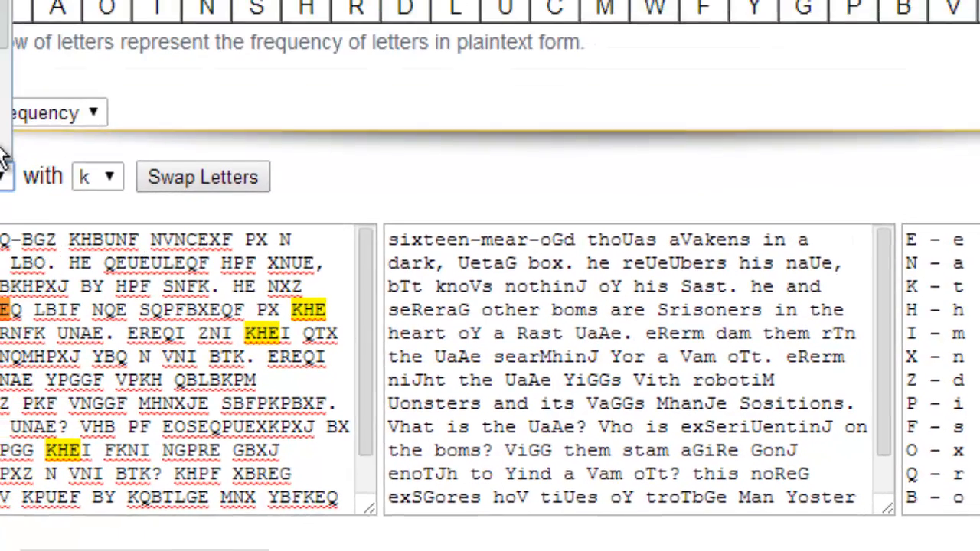
- Try to replace ciphertext letter U with plaintext letter m
left_click(4, 174)
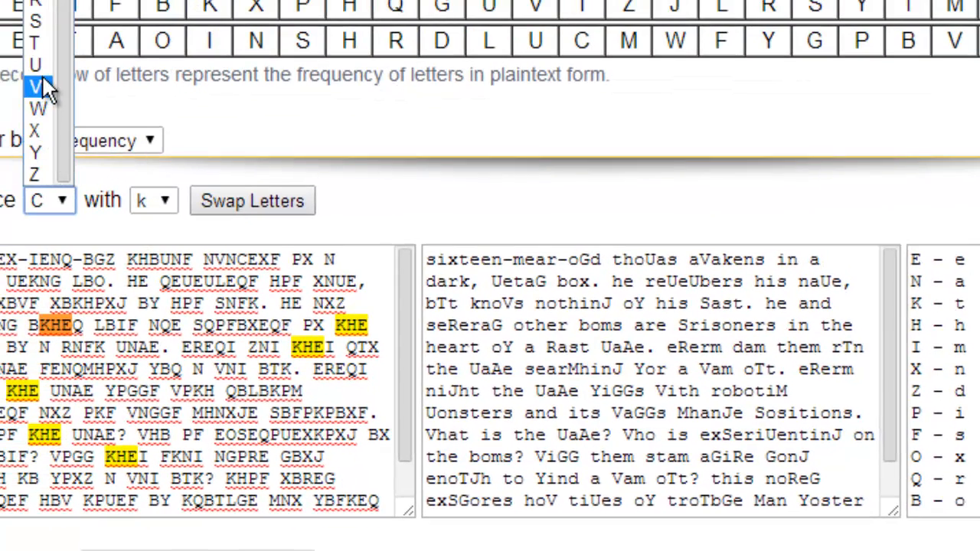
left_click(3, 31)
left_click(147, 202)
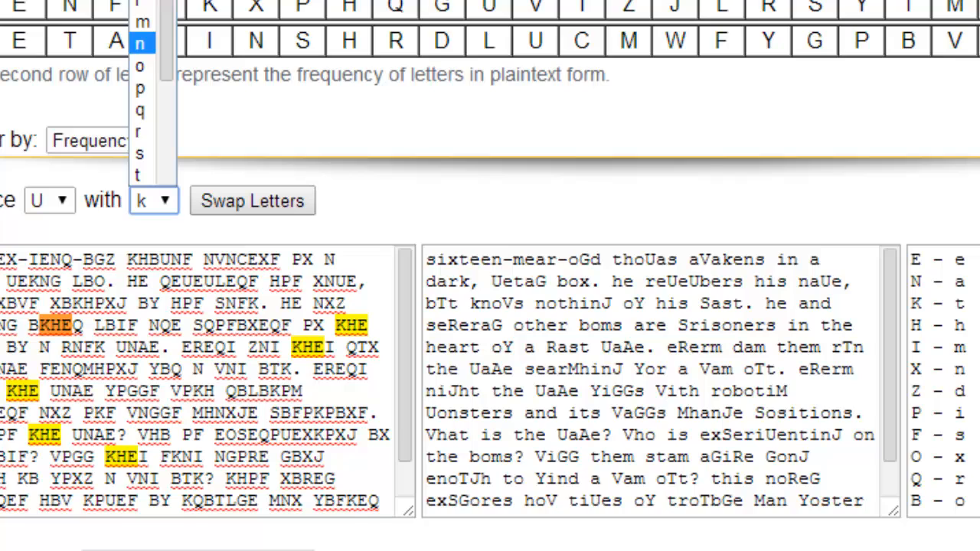
left_click(142, 22)
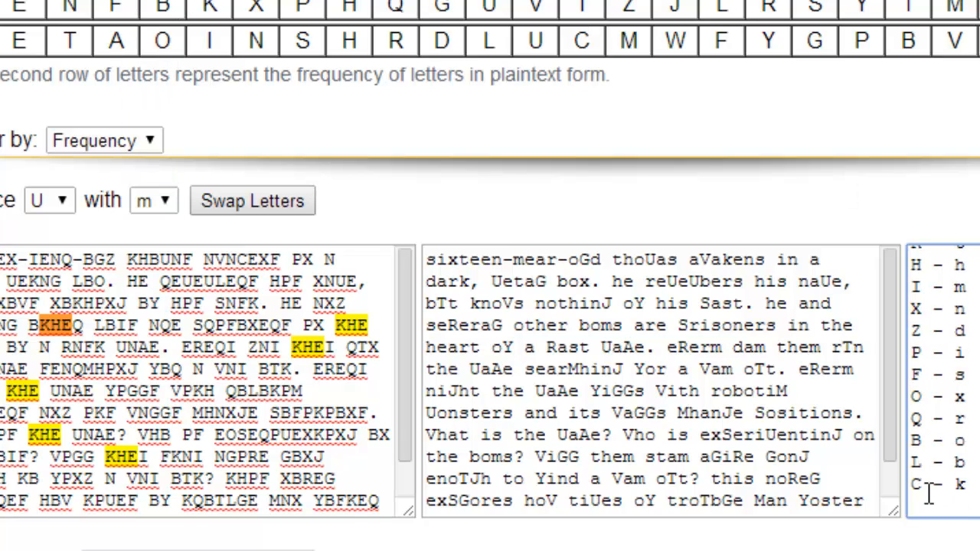
left_click(280, 204)
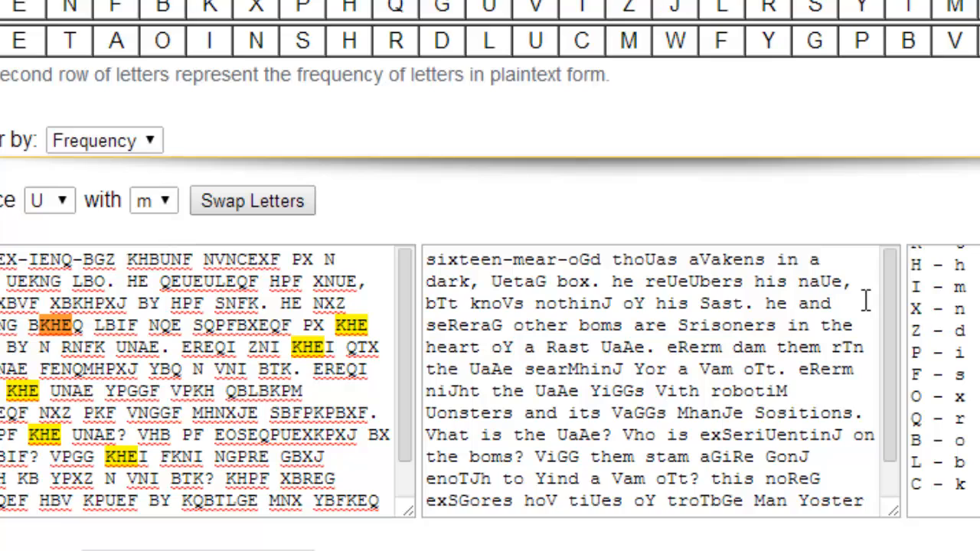
- Find plaintext letter m in the substitution key and remove its assignment to ciphertext letter I
left_click_drag(979, 383, 979, 322)
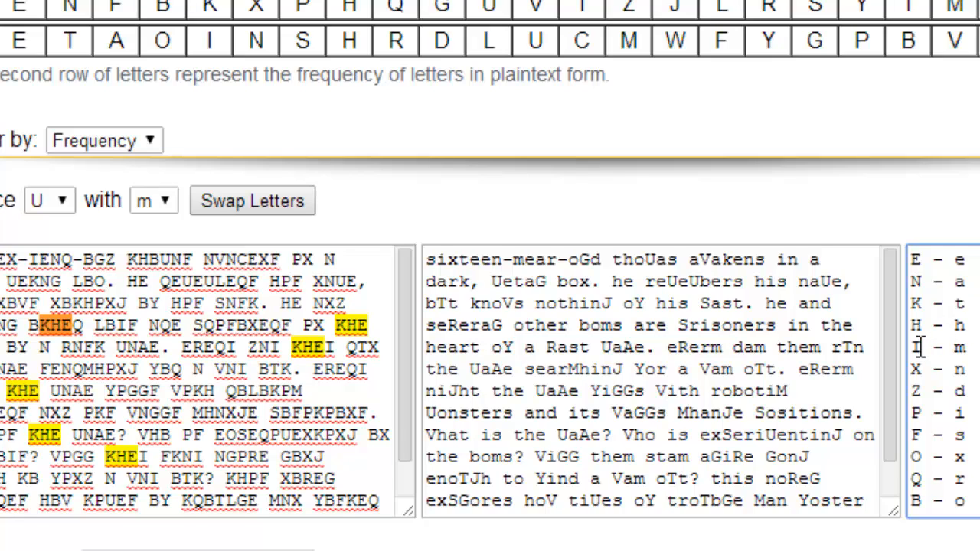
left_click(67, 199)
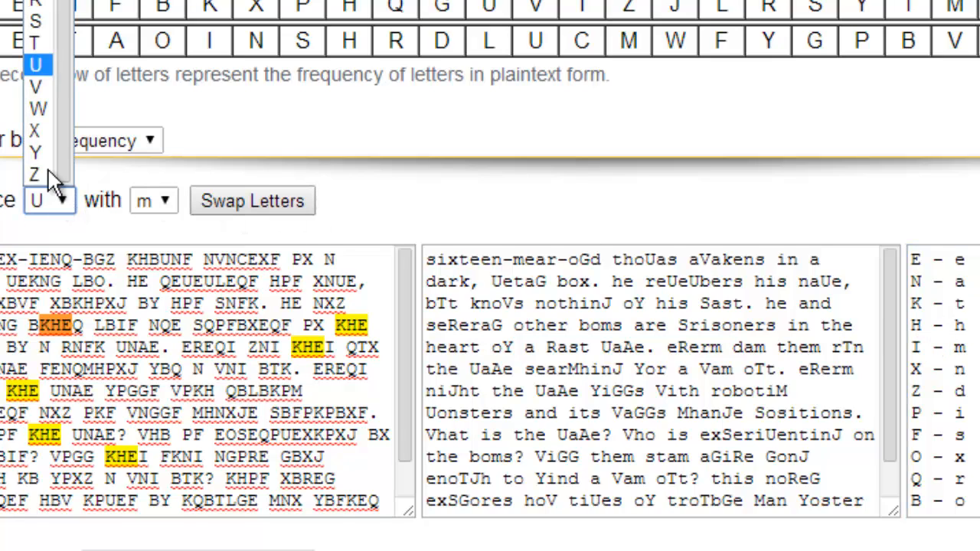
left_click(39, 0)
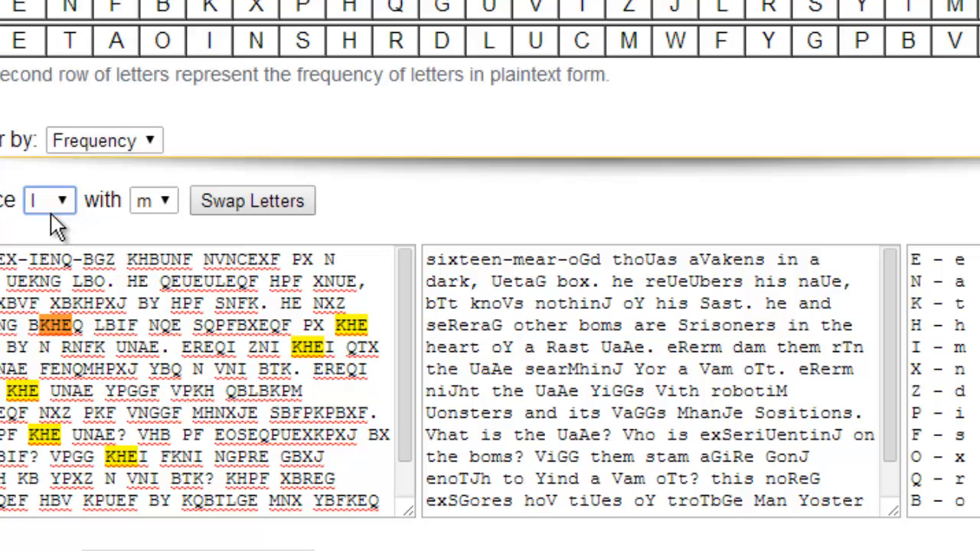
left_click(216, 200)
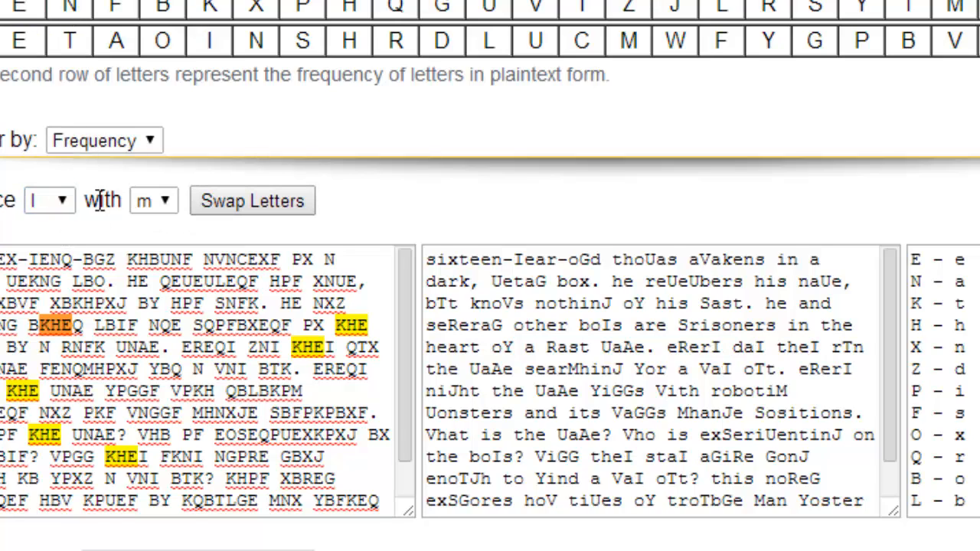
- Replace ciphertext letter U with plaintext letter m
left_click(53, 201)
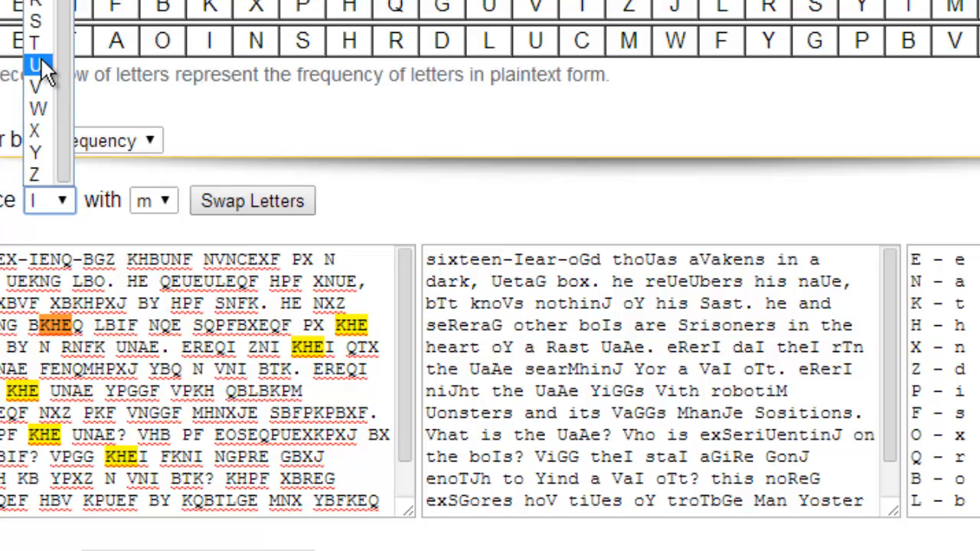
left_click(38, 67)
left_click(208, 200)
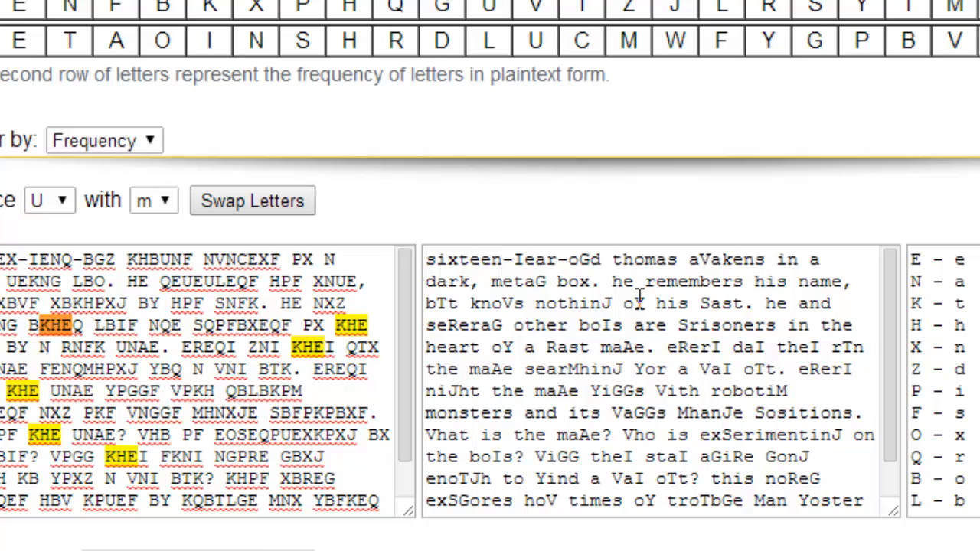
- Replace ciphertext letter I with plaintext letter y to form "year" in the opening phrase
left_click(61, 201)
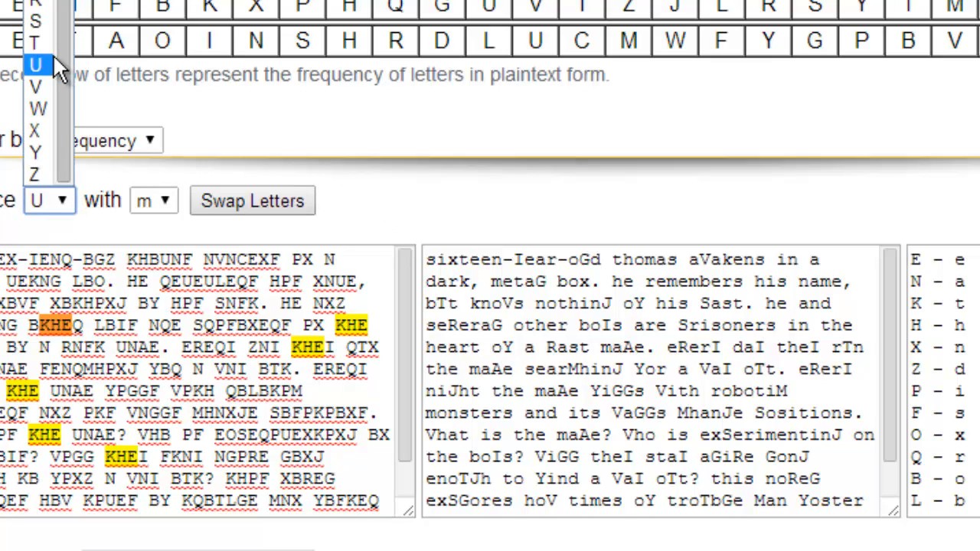
left_click(35, 0)
left_click(148, 202)
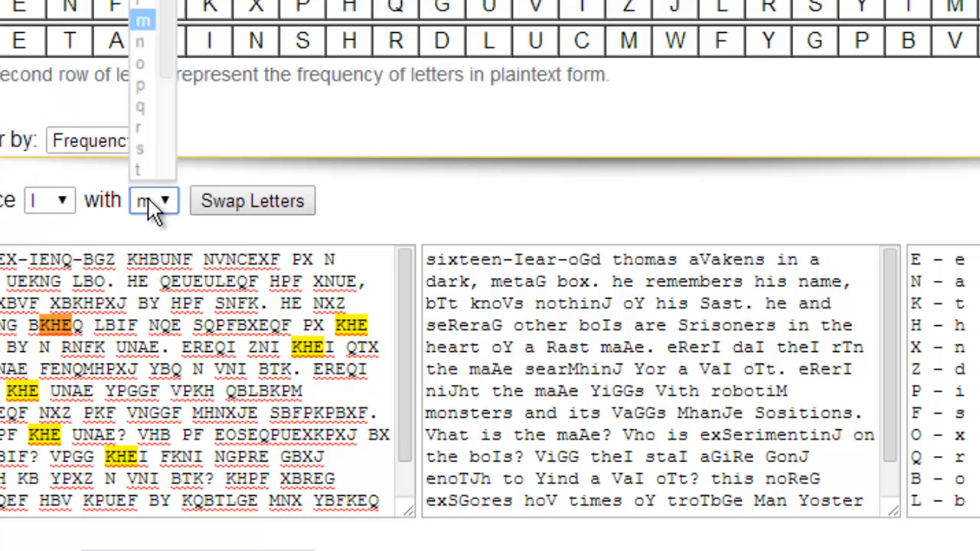
scroll(160, 148, "down", 2)
left_click(144, 153)
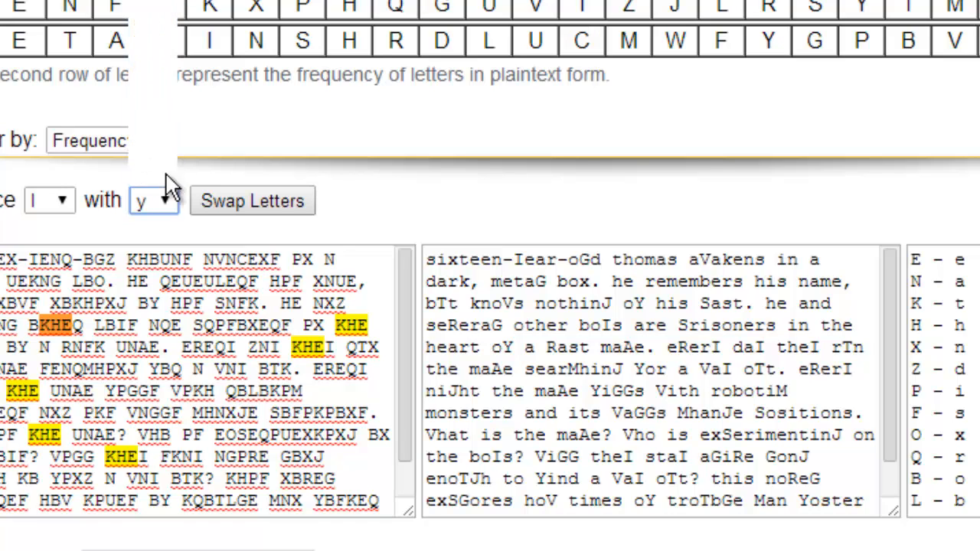
left_click(212, 203)
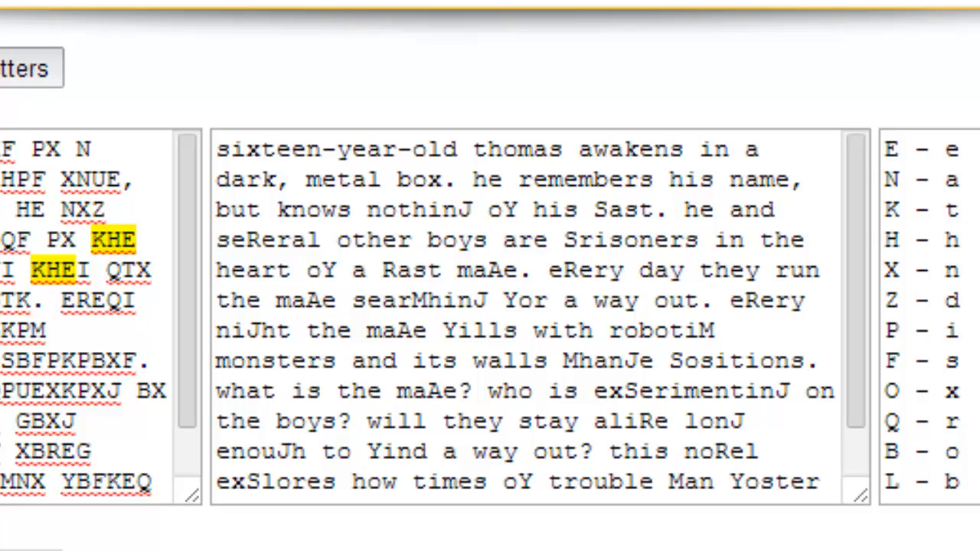
- Replace the remaining ciphertext letters J, Y, S, R, A and M with g, f, p, v, z and c
left_click(30, 68)
key("Return")
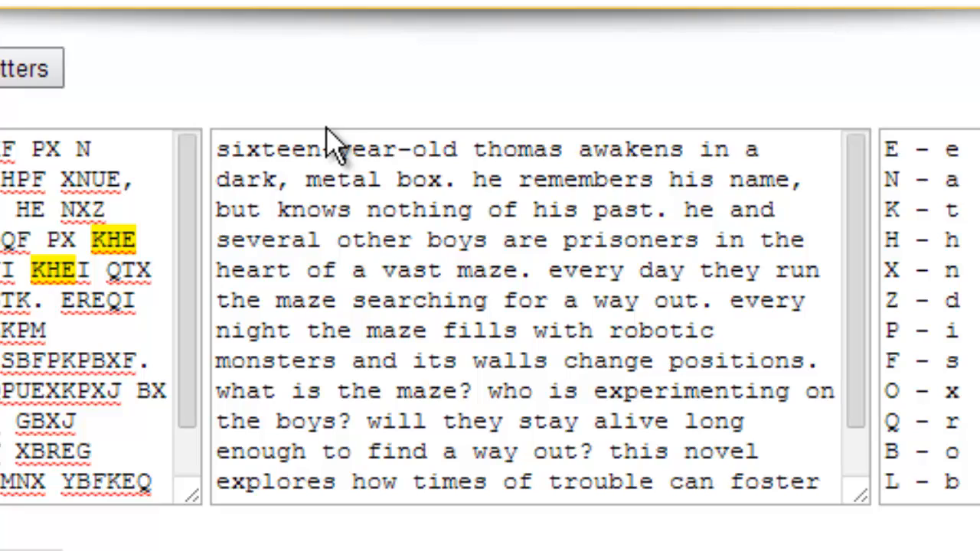